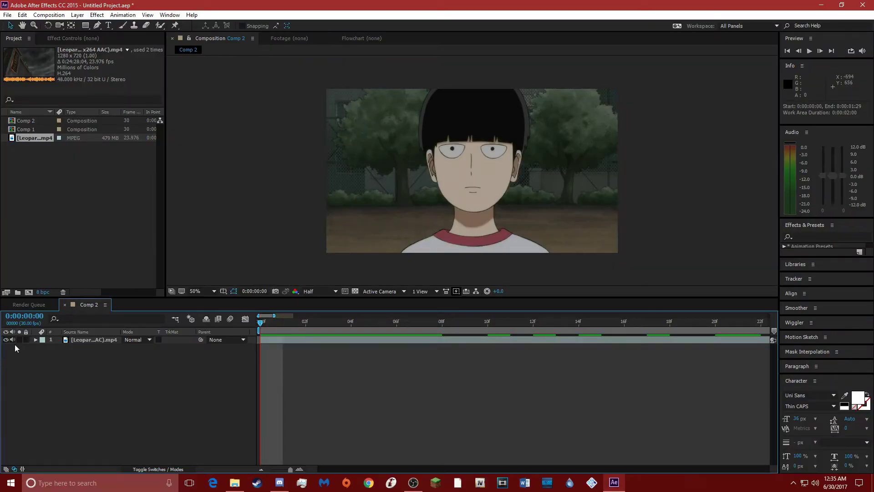
# Step: Mute the anime clip's audio and apply Stylize > Roughen Edges to the footage layer
pyautogui.click(13, 340)
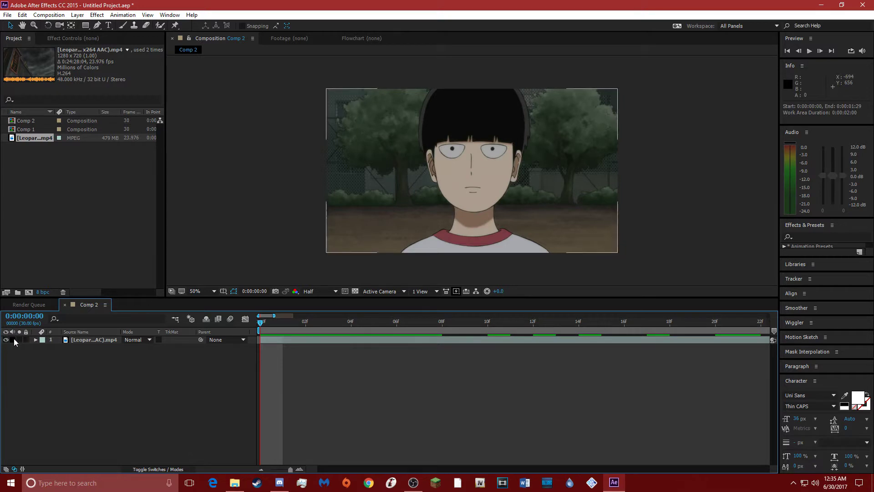
pyautogui.click(358, 340)
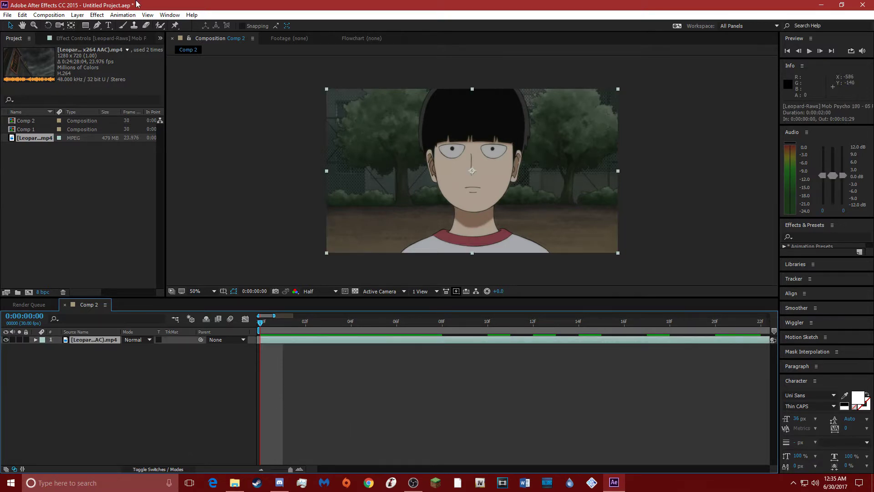
pyautogui.click(97, 15)
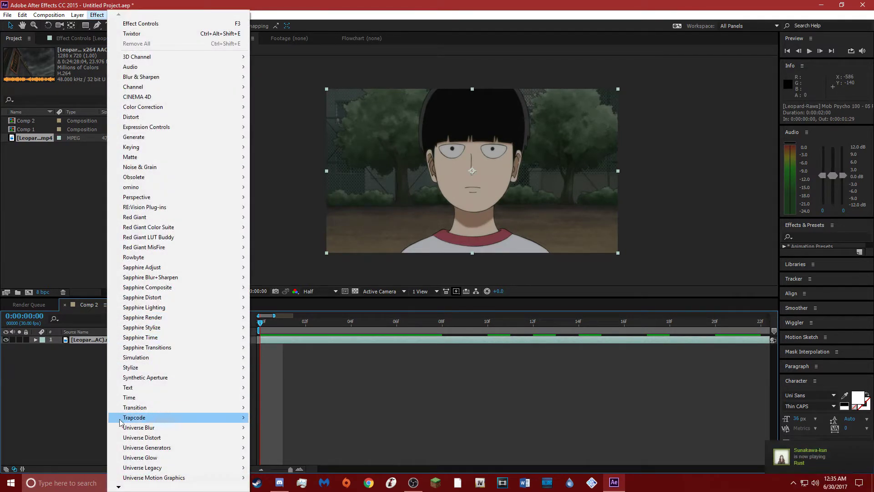
pyautogui.moveTo(149, 369)
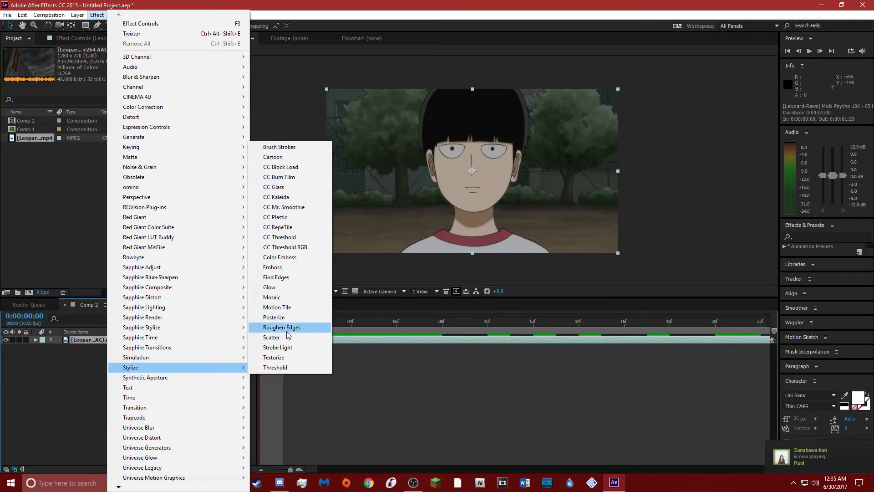
pyautogui.click(305, 328)
pyautogui.moveTo(305, 328); pyautogui.dragTo(305, 337)
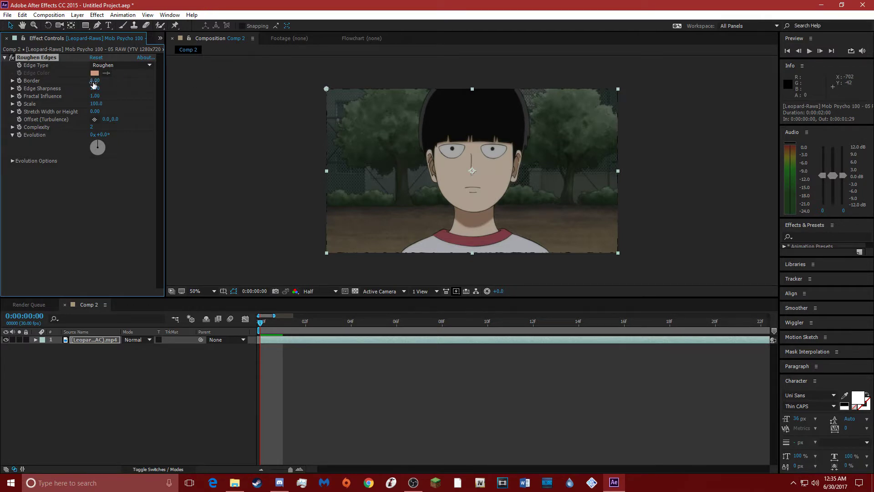
# Step: Set Roughen Edges Border to 119.50 and Complexity to 10
pyautogui.moveTo(188, 79); pyautogui.dragTo(614, 101)
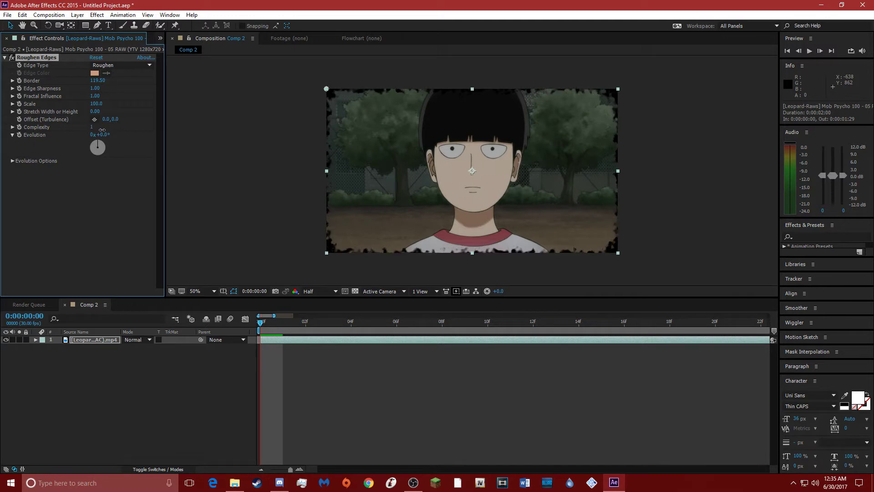
pyautogui.moveTo(116, 133); pyautogui.dragTo(120, 133)
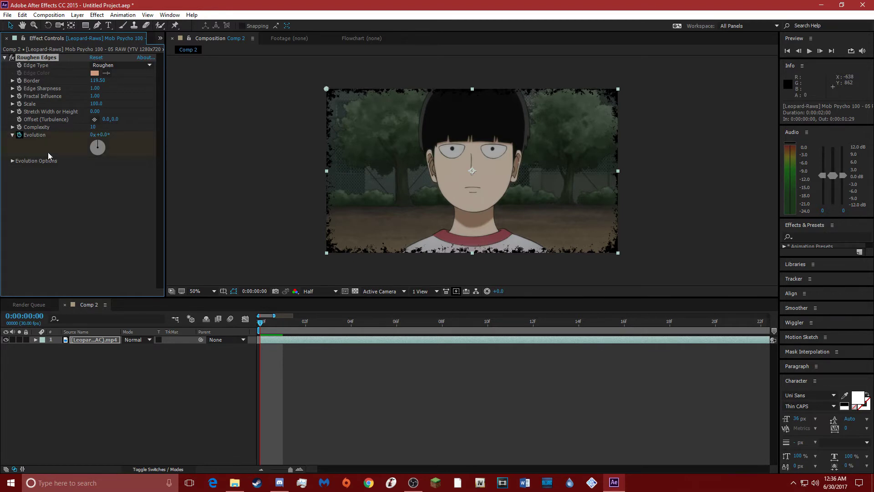
pyautogui.click(263, 325)
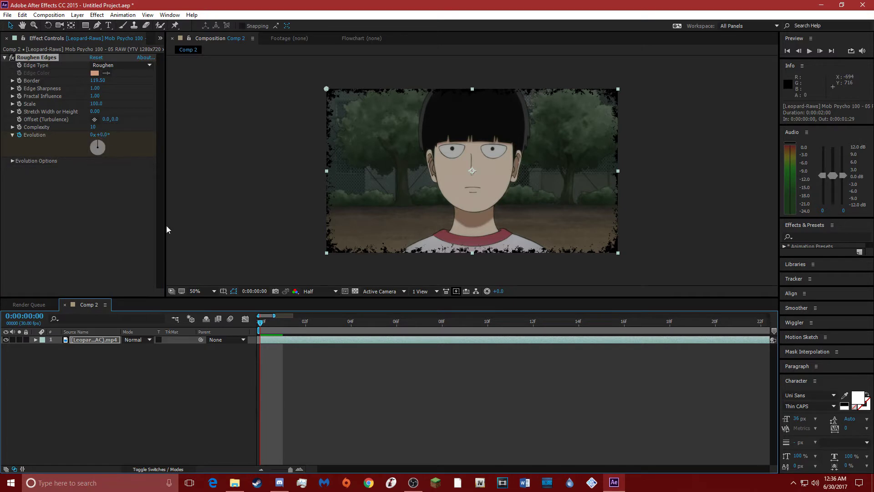
# Step: Keyframe Evolution to 1x+5.0° at 0:00:02:00, then preview the shifting edges from frame 0
pyautogui.press('space')
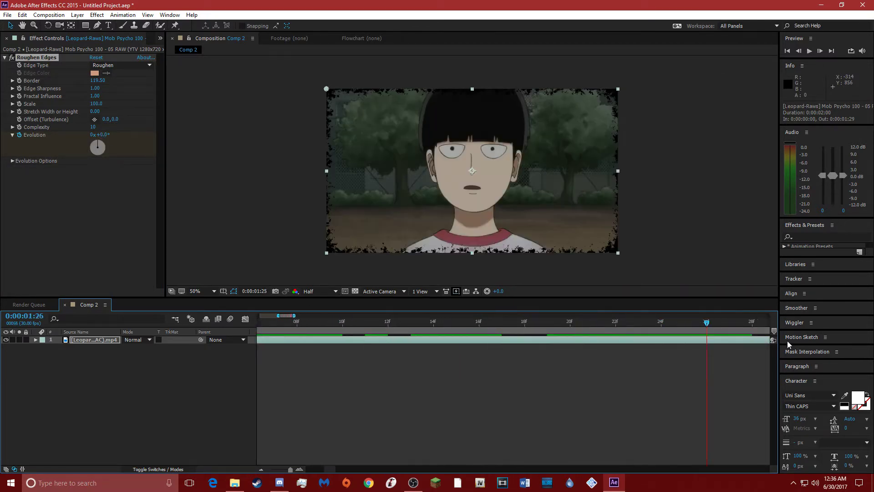
pyautogui.moveTo(706, 324); pyautogui.dragTo(608, 325)
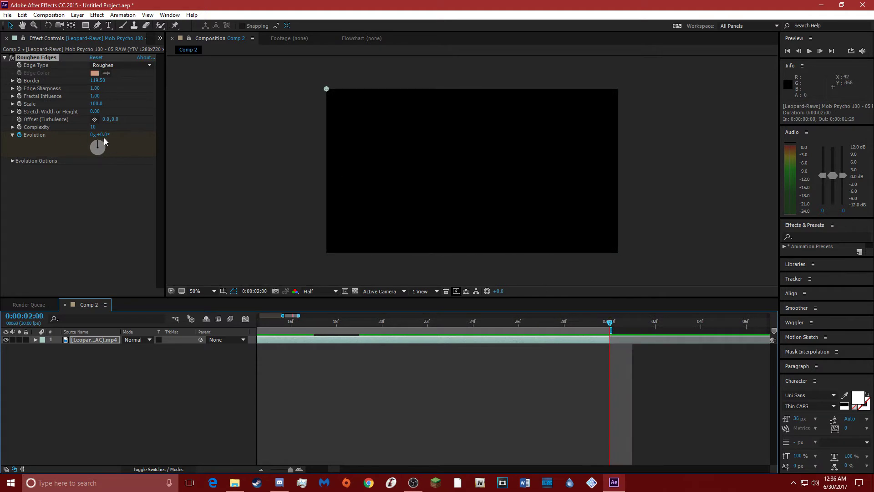
pyautogui.moveTo(101, 134); pyautogui.dragTo(283, 142)
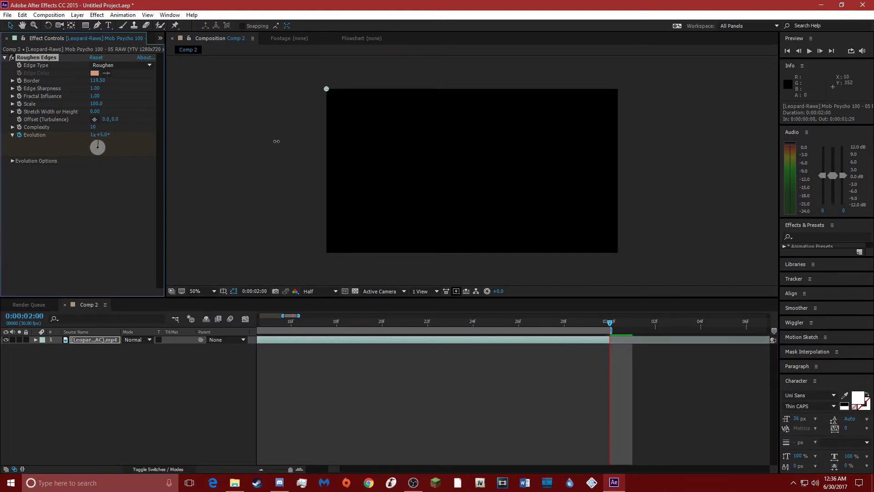
pyautogui.moveTo(612, 323); pyautogui.dragTo(259, 324)
pyautogui.click(811, 54)
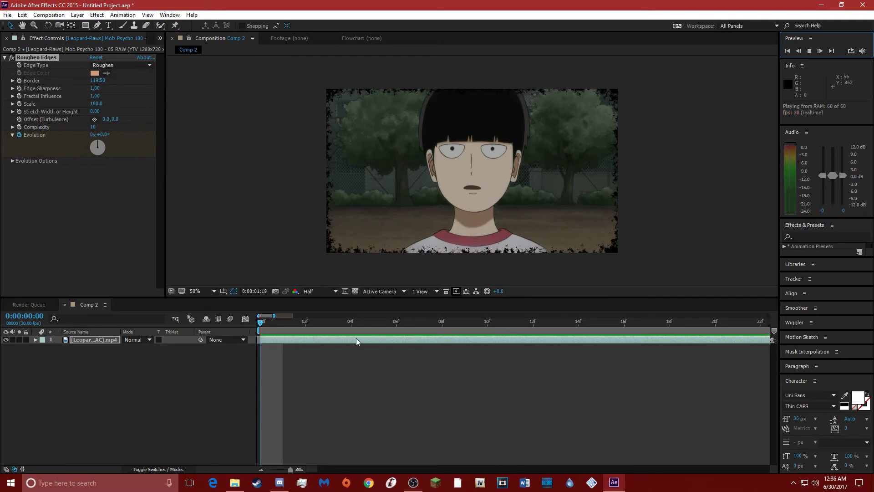
pyautogui.press('space')
# Step: Scale the anime clip down to 84% and check the rough edges over the first frames
pyautogui.click(36, 339)
pyautogui.click(43, 355)
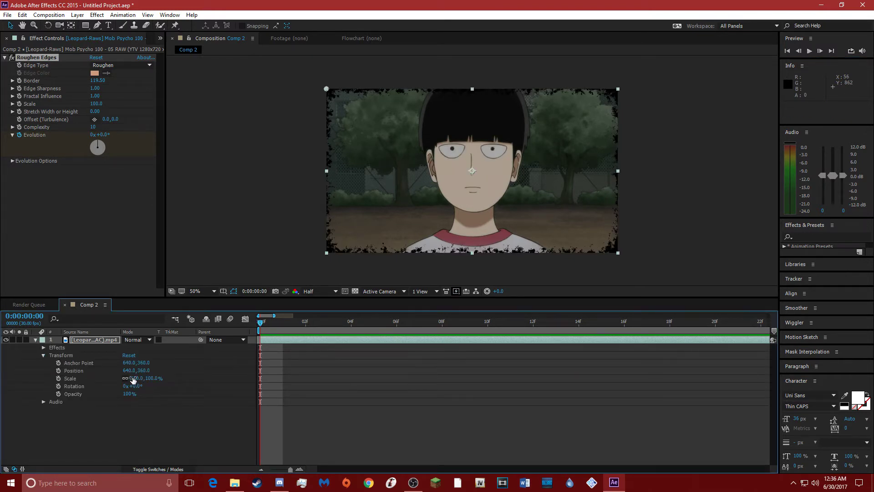
pyautogui.moveTo(133, 381)
pyautogui.mouseDown()
pyautogui.moveTo(115, 380)
pyautogui.moveTo(126, 380)
pyautogui.mouseUp()
pyautogui.click(338, 435)
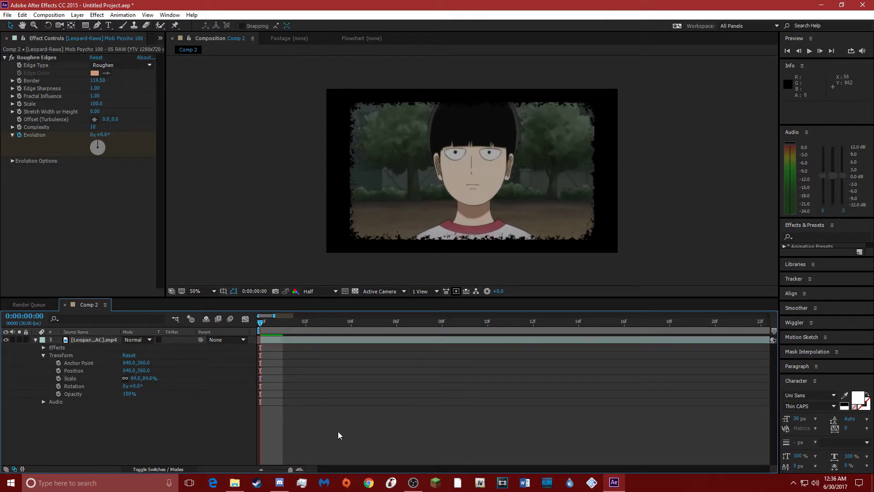
pyautogui.moveTo(269, 327); pyautogui.dragTo(397, 322)
pyautogui.press('Home')
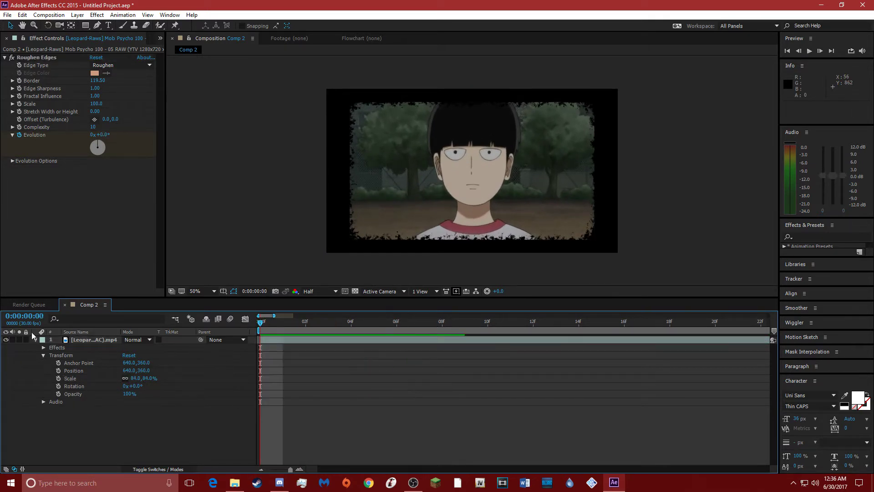
pyautogui.click(35, 340)
# Step: Add an adjustment layer above the clip and apply Red Giant MisFire Flicker to it
pyautogui.hotkey('ctrl', 'alt', 'y')
pyautogui.click(97, 15)
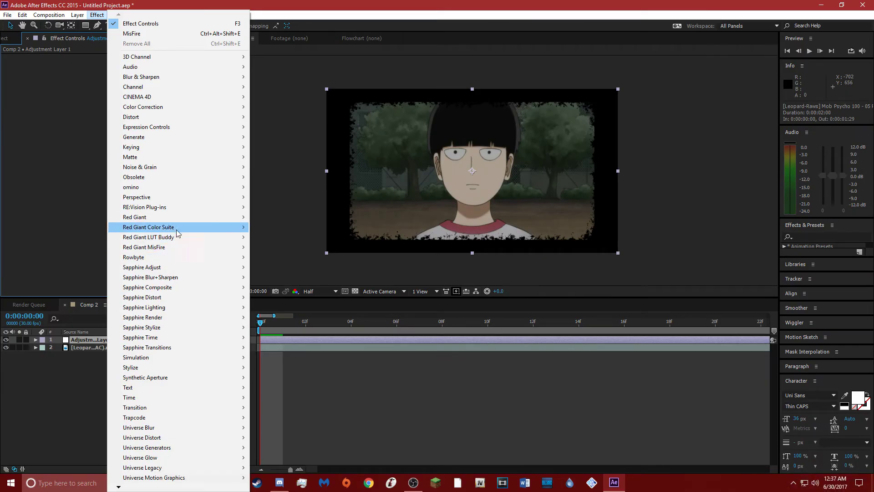
pyautogui.moveTo(189, 238)
pyautogui.moveTo(168, 249)
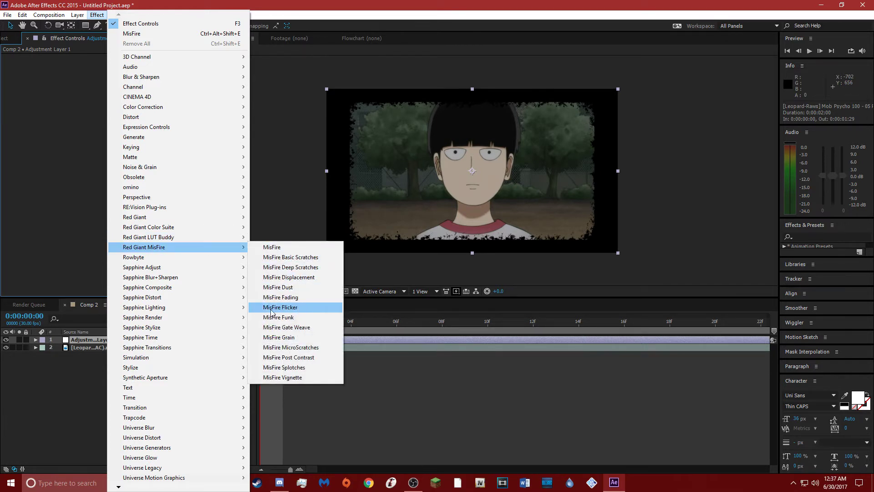
pyautogui.click(293, 308)
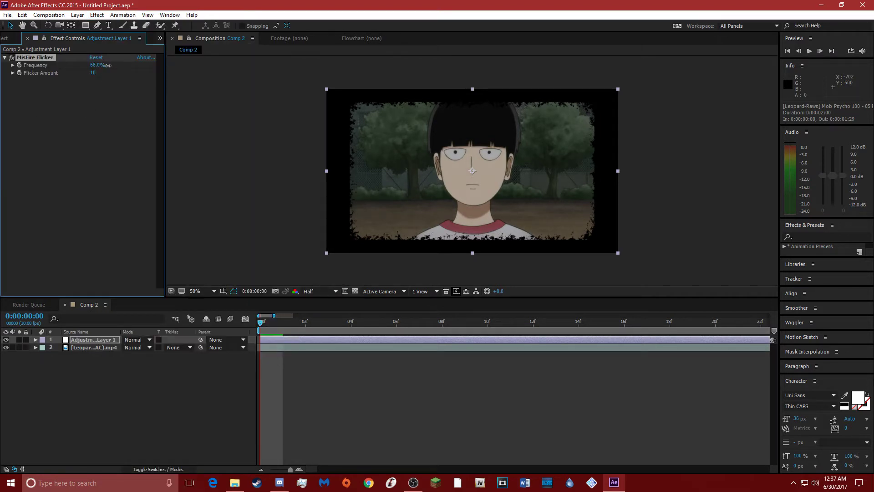
# Step: Set MisFire Flicker Amount to 16 and preview the flicker
pyautogui.moveTo(92, 76); pyautogui.dragTo(98, 78)
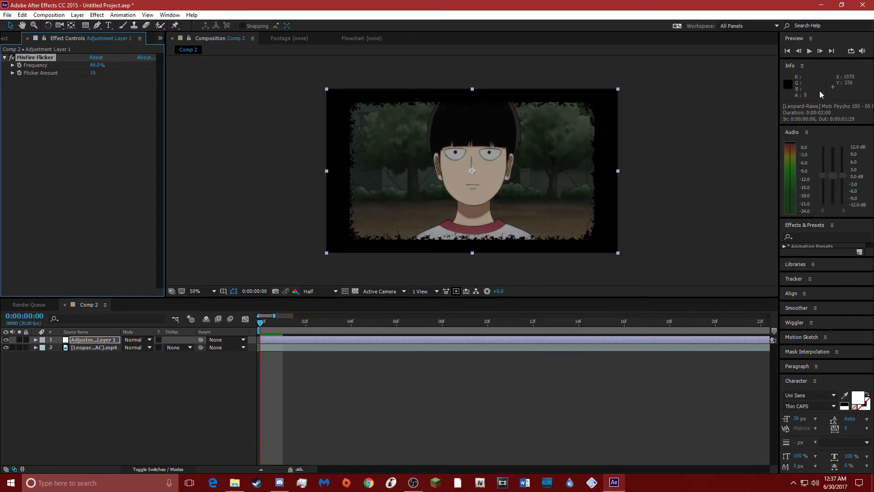
pyautogui.click(811, 51)
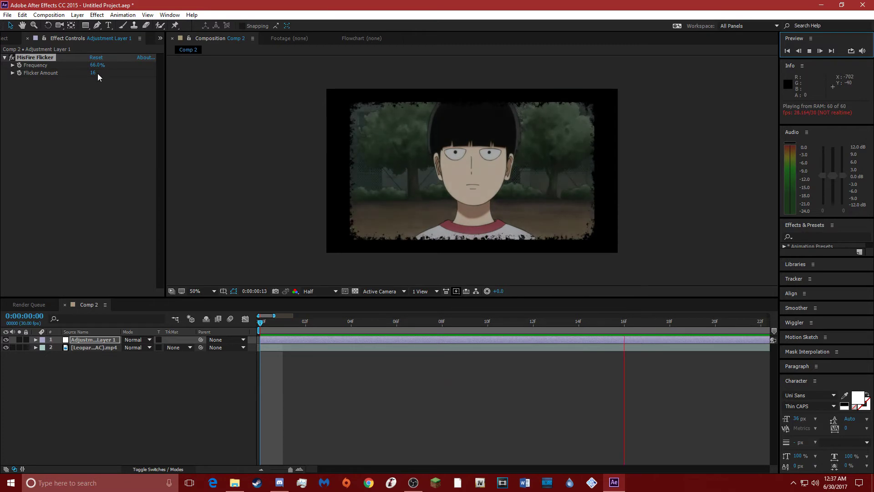
pyautogui.click(266, 326)
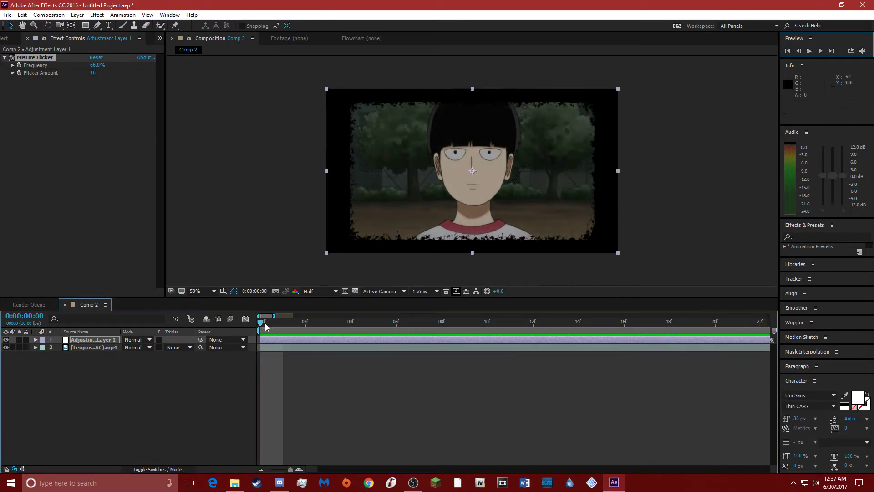
pyautogui.press('space')
pyautogui.click(37, 58)
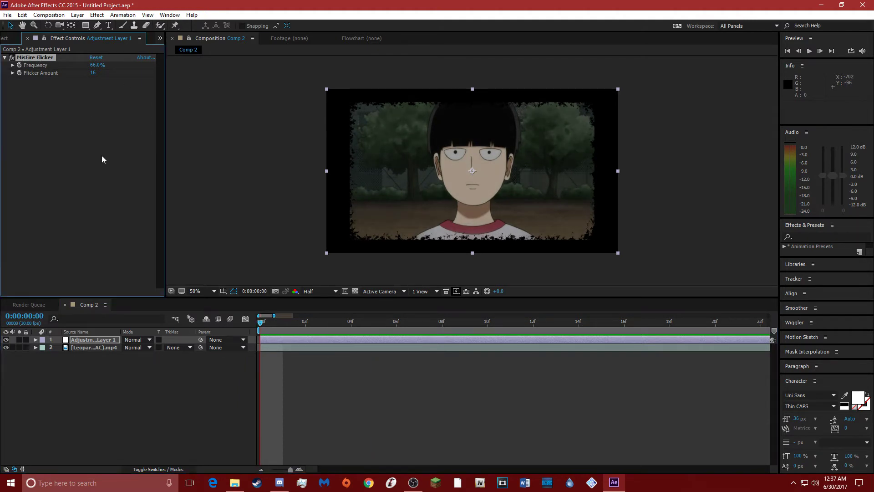
# Step: Replace MisFire Flicker with Sapphire S_FilmDamage on the adjustment layer and preview it
pyautogui.press('Delete')
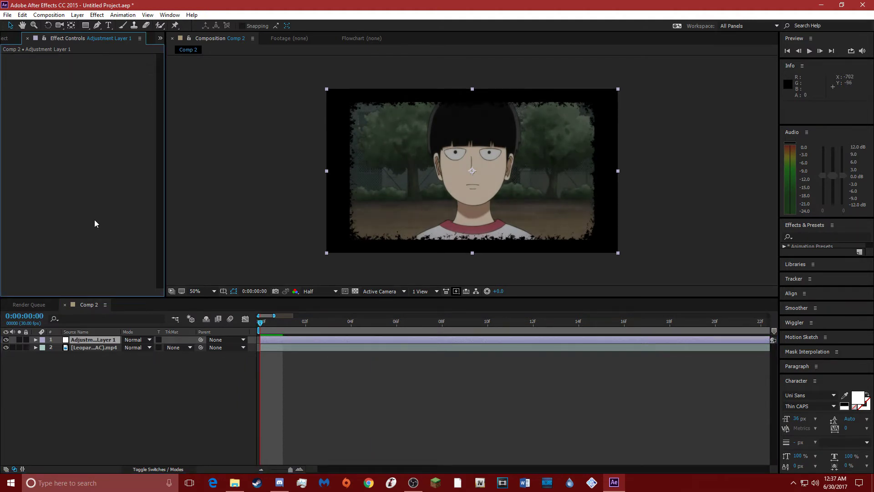
pyautogui.click(123, 14)
pyautogui.click(97, 15)
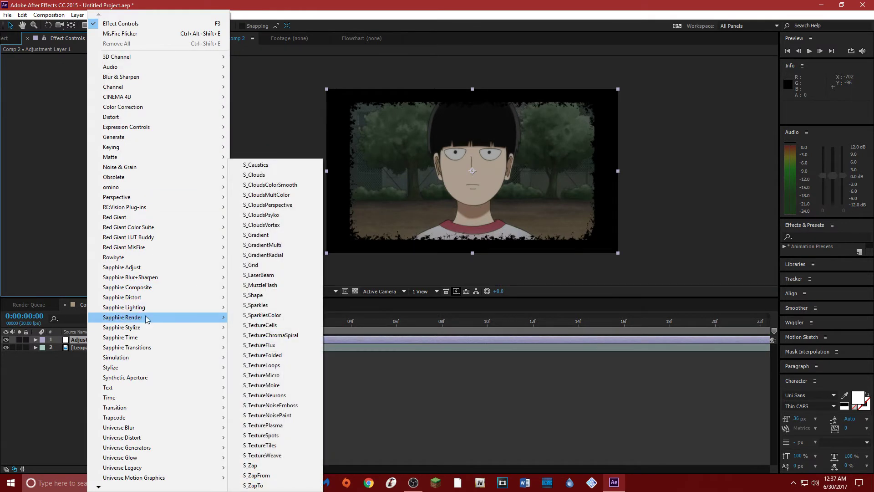
pyautogui.moveTo(146, 327)
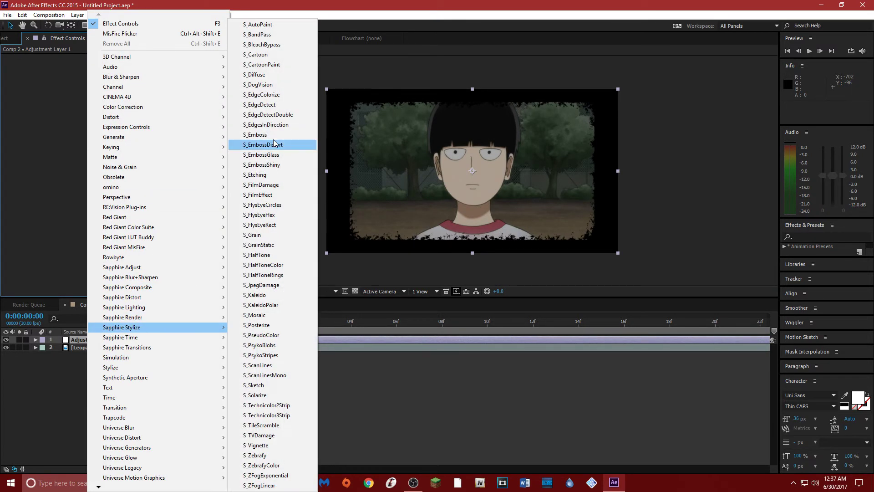
pyautogui.click(279, 195)
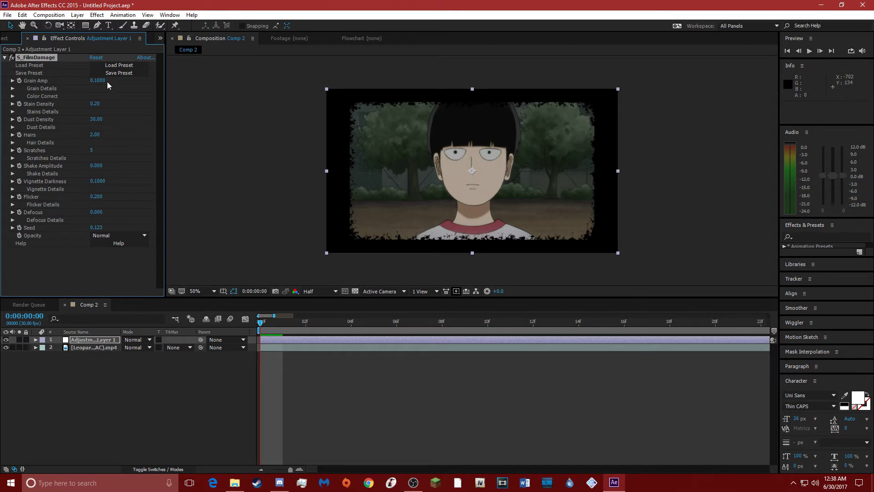
pyautogui.press('space')
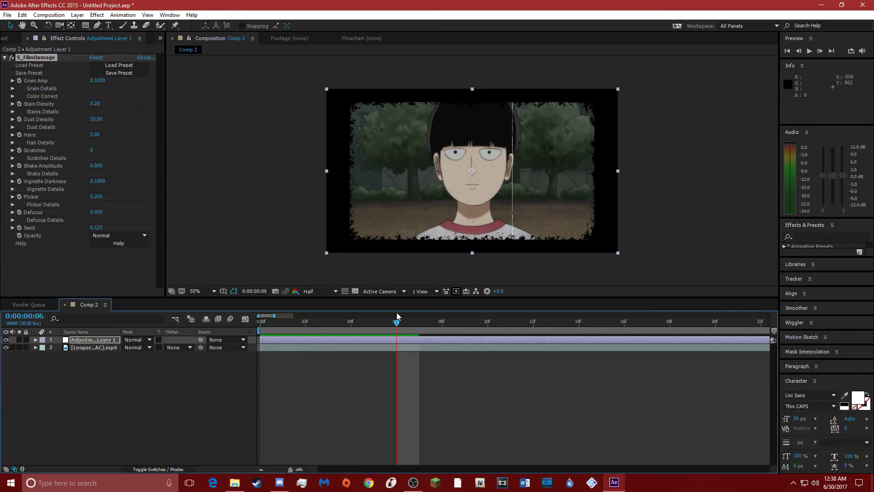
# Step: Zero FilmDamage grain and vignette darkness, set Hairs to 0.10 and Flicker to 0.360
pyautogui.moveTo(98, 80); pyautogui.dragTo(6, 90)
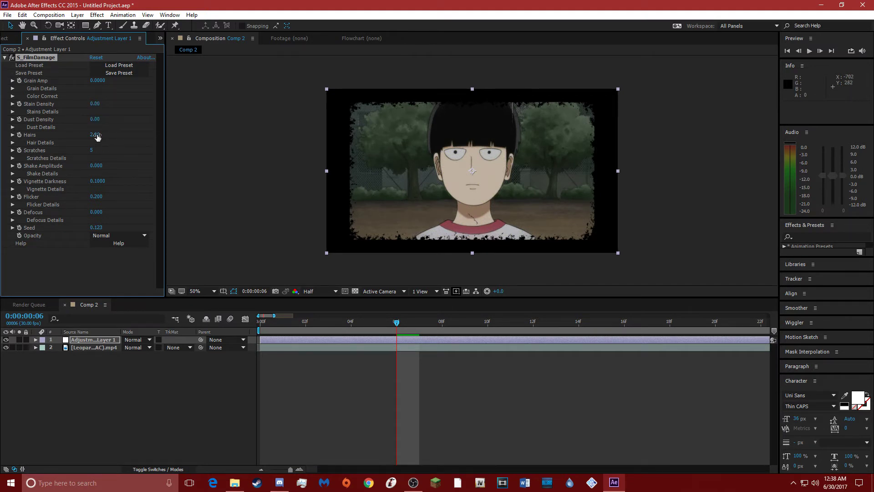
pyautogui.moveTo(97, 135)
pyautogui.mouseDown()
pyautogui.moveTo(78, 133)
pyautogui.moveTo(108, 129)
pyautogui.mouseUp()
pyautogui.moveTo(96, 187); pyautogui.dragTo(107, 204)
pyautogui.moveTo(96, 196); pyautogui.dragTo(99, 197)
pyautogui.press('space')
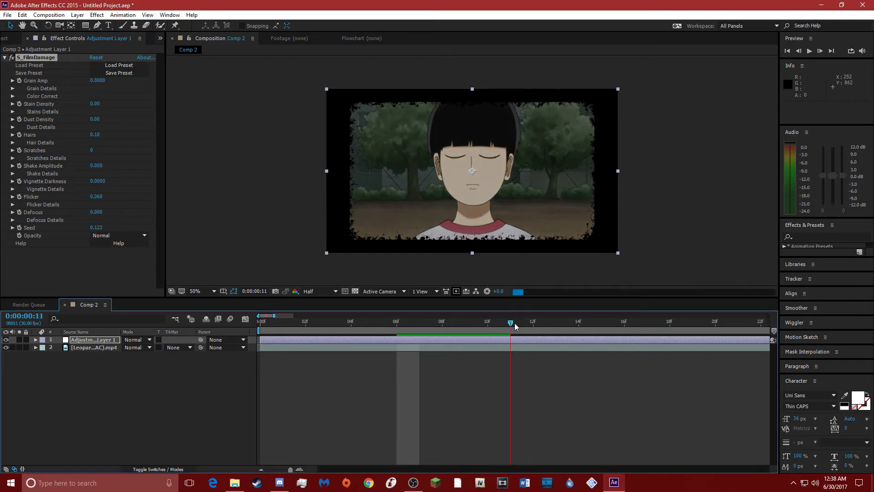
pyautogui.click(12, 205)
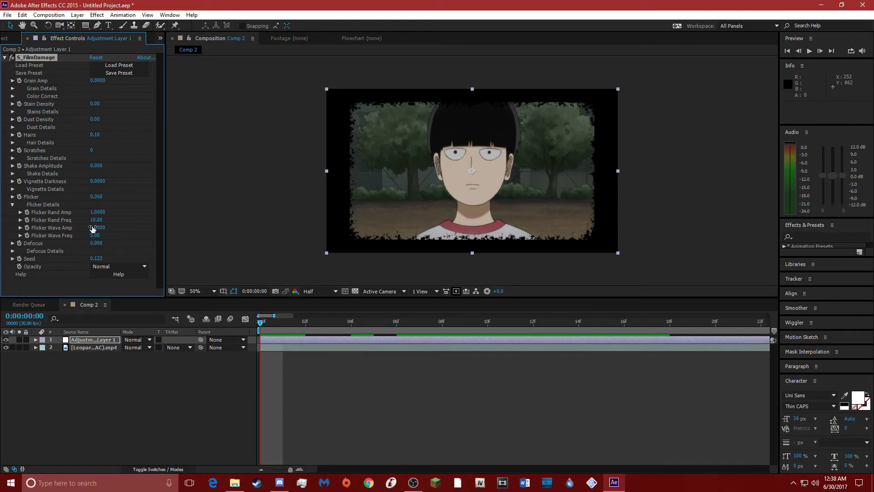
# Step: Raise Flicker Rand Freq to 12.60 and lower Flicker Rand Amp to 0.6700, previewing each change
pyautogui.moveTo(98, 220); pyautogui.dragTo(108, 219)
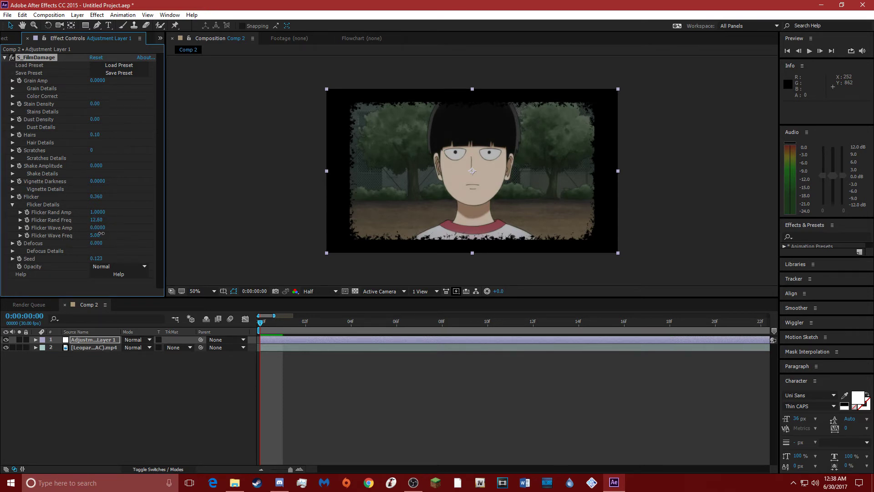
pyautogui.press('space')
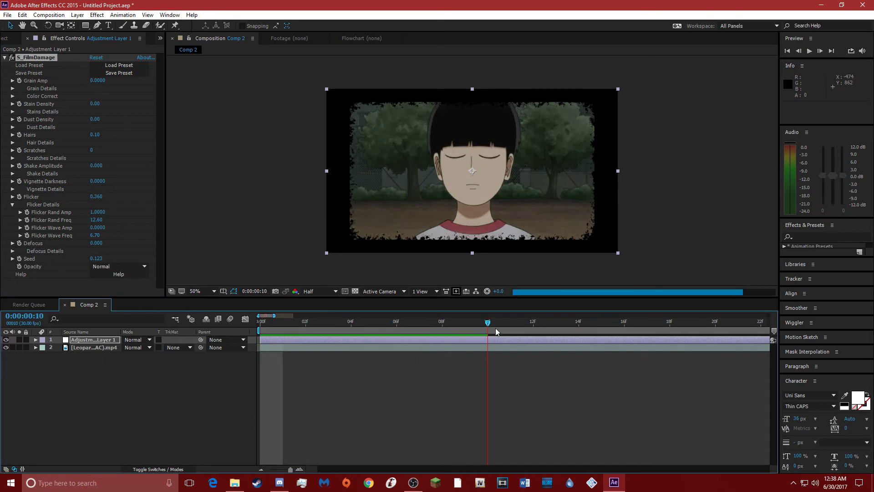
pyautogui.press('space')
pyautogui.click(810, 50)
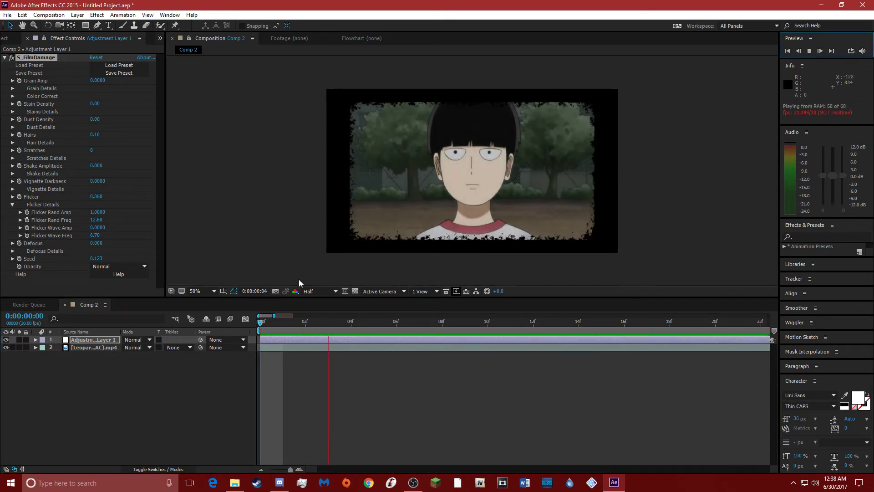
pyautogui.click(260, 325)
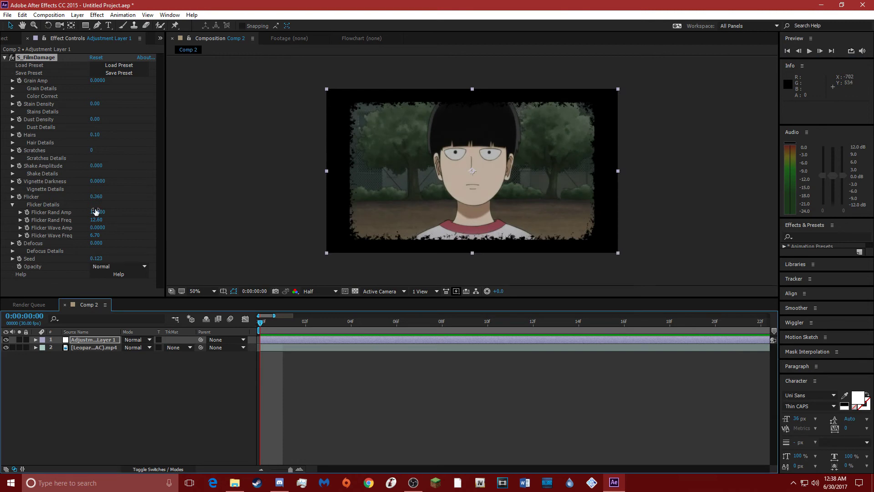
pyautogui.moveTo(96, 211); pyautogui.dragTo(82, 216)
pyautogui.click(809, 50)
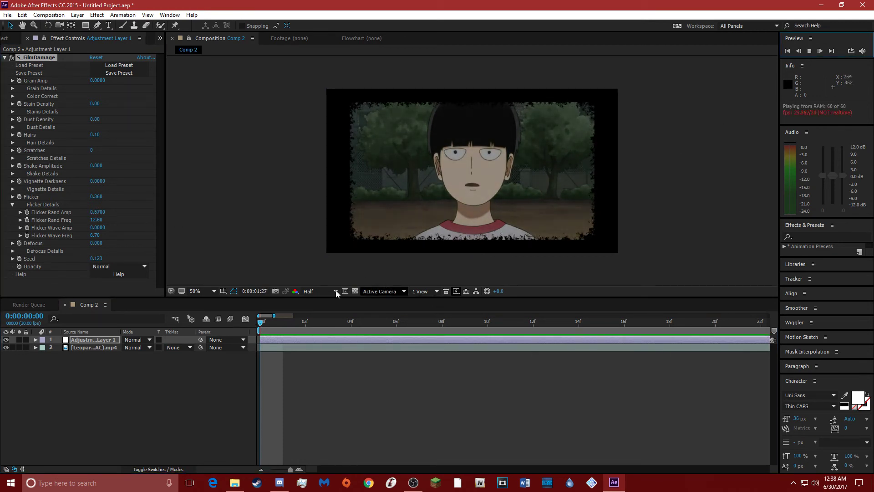
pyautogui.click(272, 328)
# Step: Lower overall Flicker to 0.210 and preview the clip from frame 4
pyautogui.moveTo(96, 196); pyautogui.dragTo(93, 197)
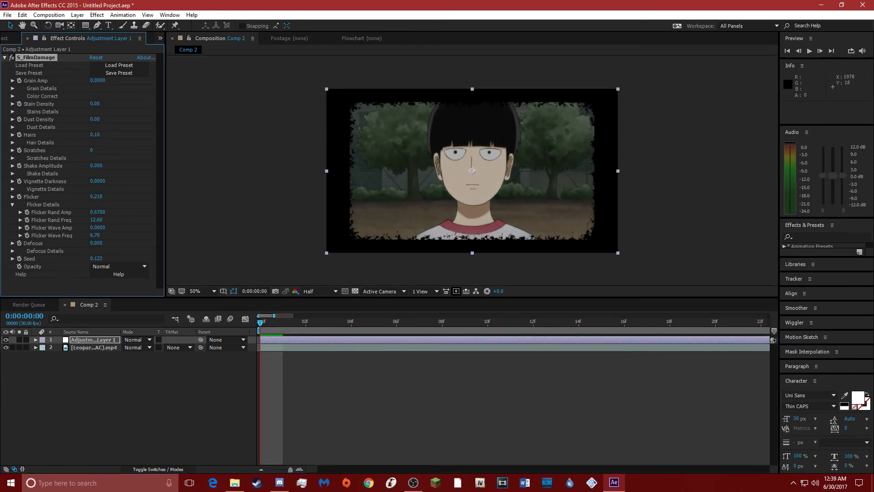
pyautogui.click(809, 50)
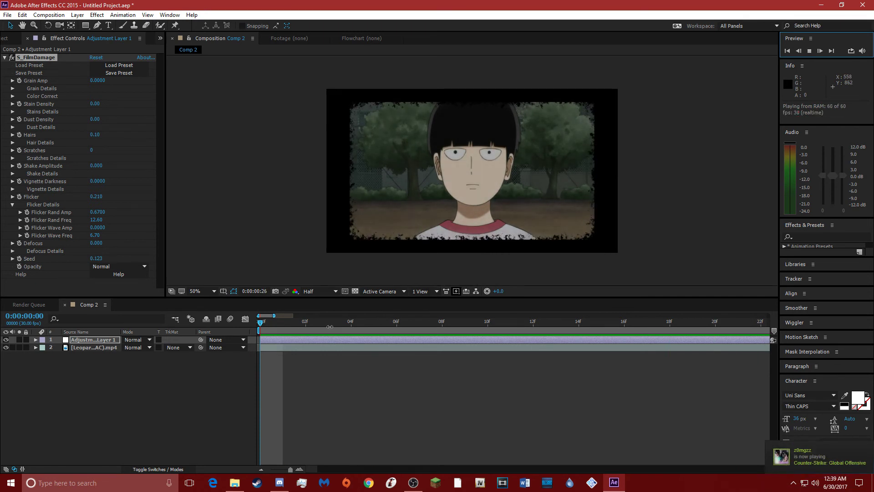
pyautogui.click(208, 331)
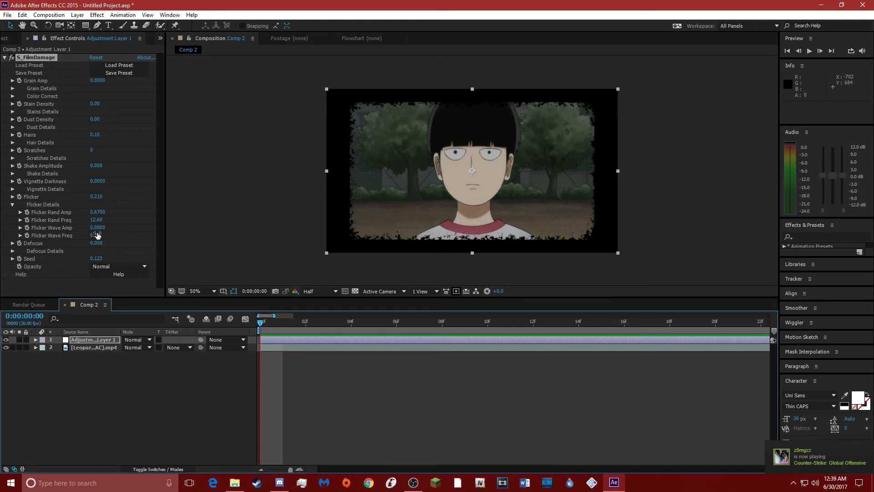
pyautogui.click(39, 200)
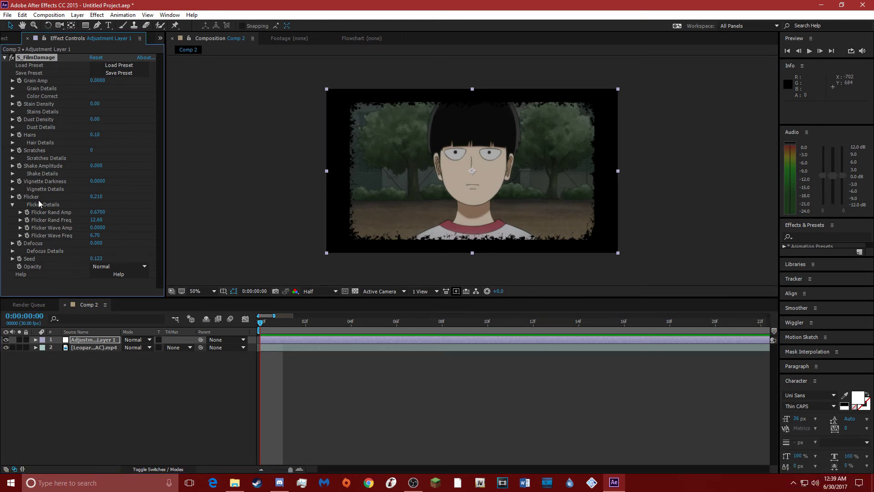
pyautogui.click(11, 210)
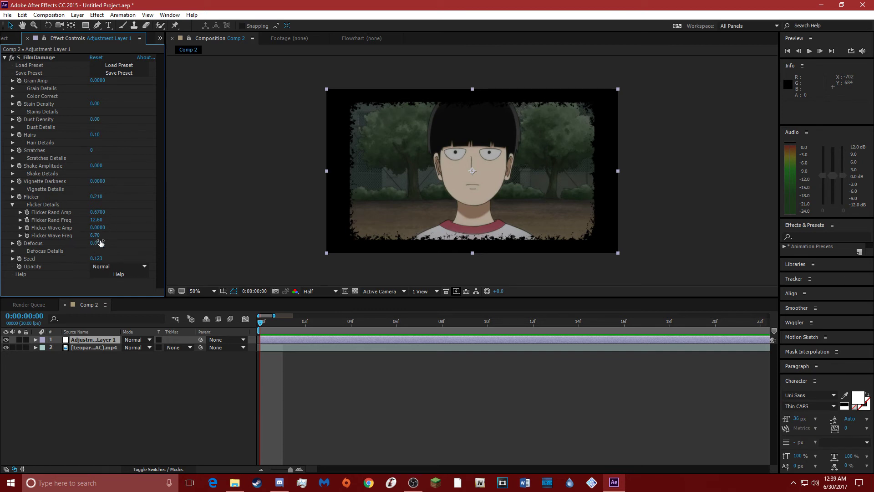
pyautogui.click(353, 326)
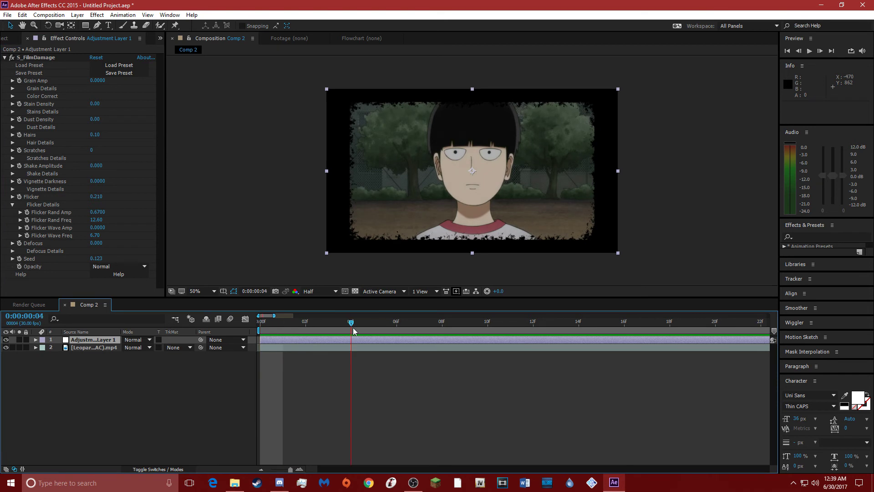
pyautogui.press('space')
pyautogui.click(28, 58)
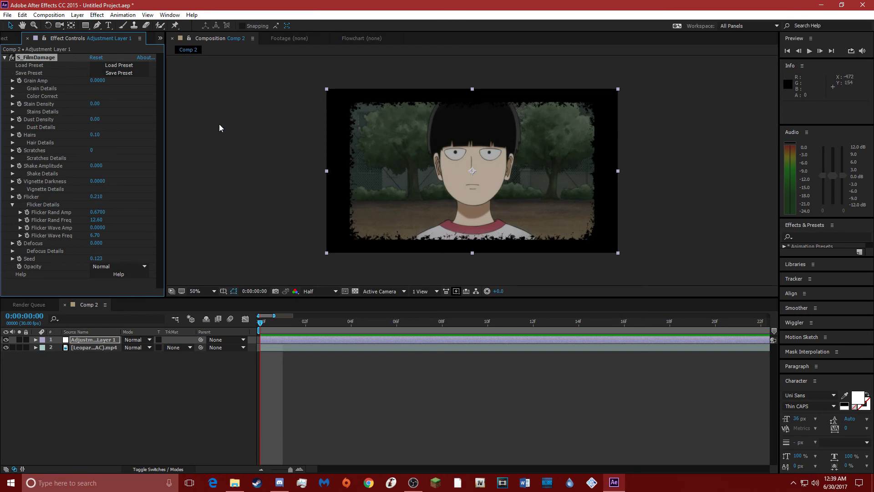
pyautogui.press('Delete')
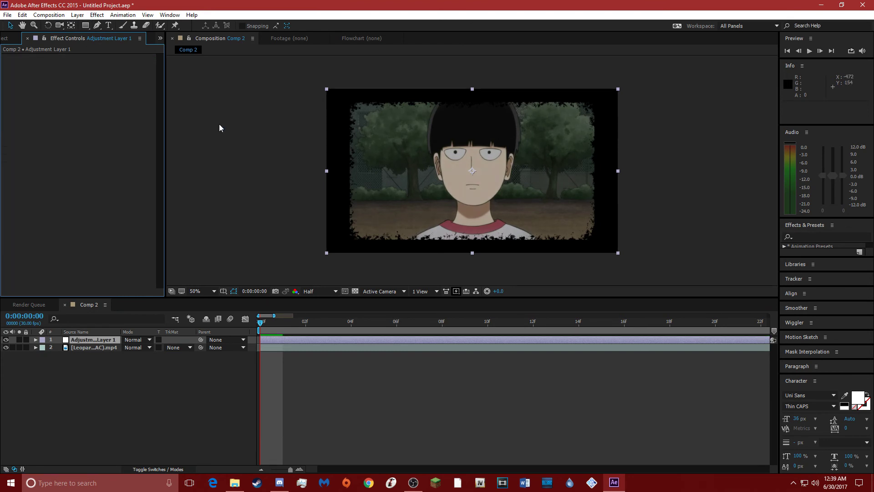
pyautogui.click(23, 15)
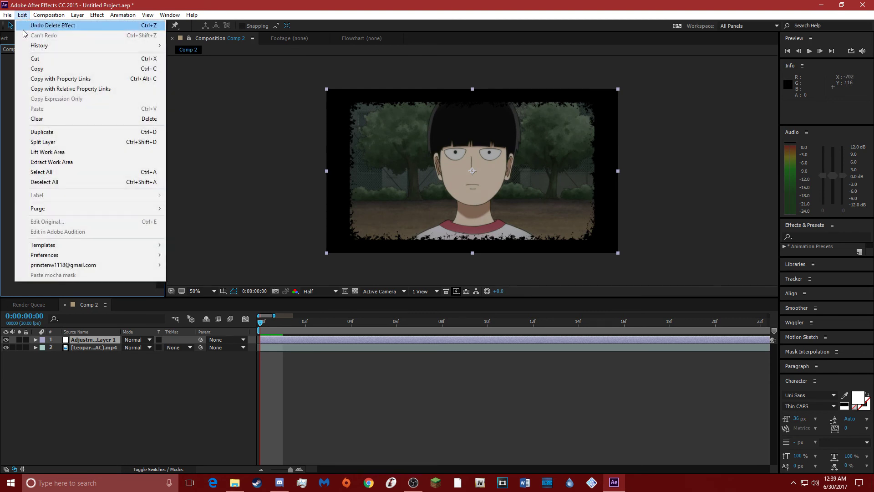
pyautogui.click(37, 26)
pyautogui.click(810, 50)
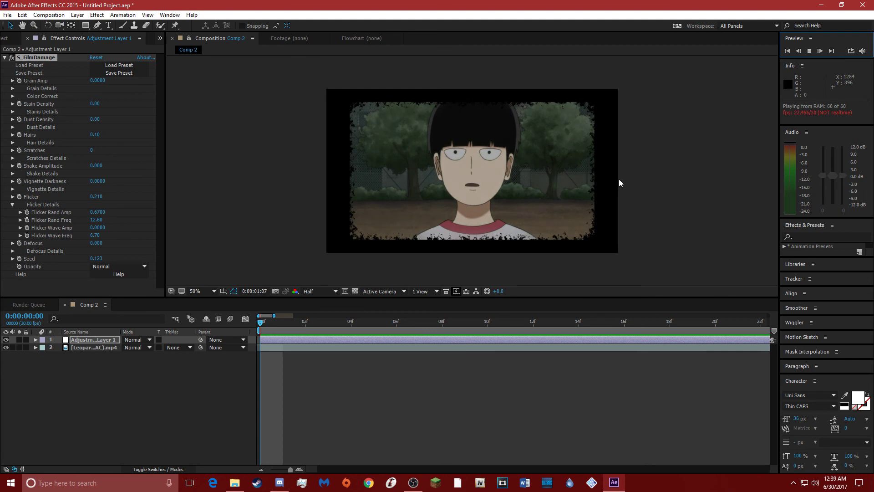